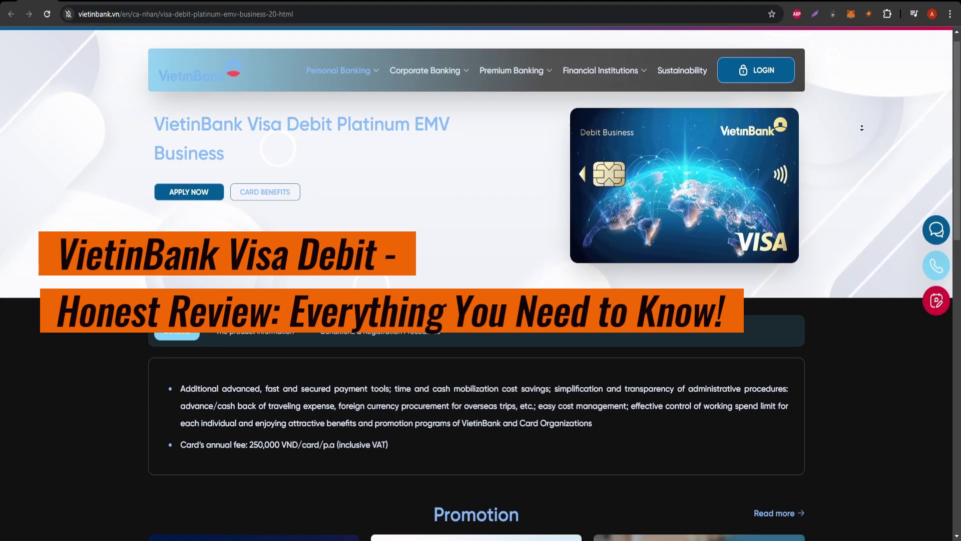
scroll(865, 115, "down", 4)
scroll(861, 127, "down", 1)
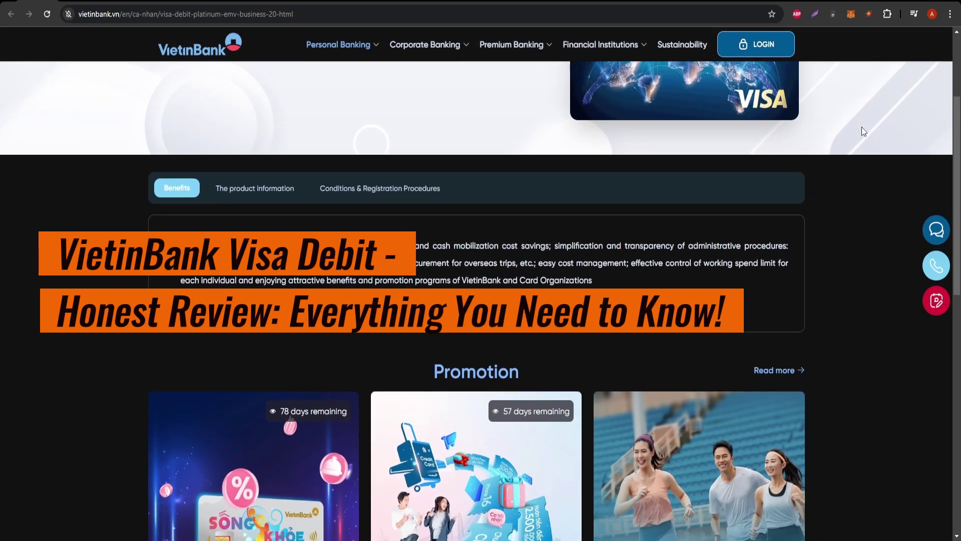
Show the Visa Debit Platinum Business card's product information and its conditions and registration procedures
left_click(255, 189)
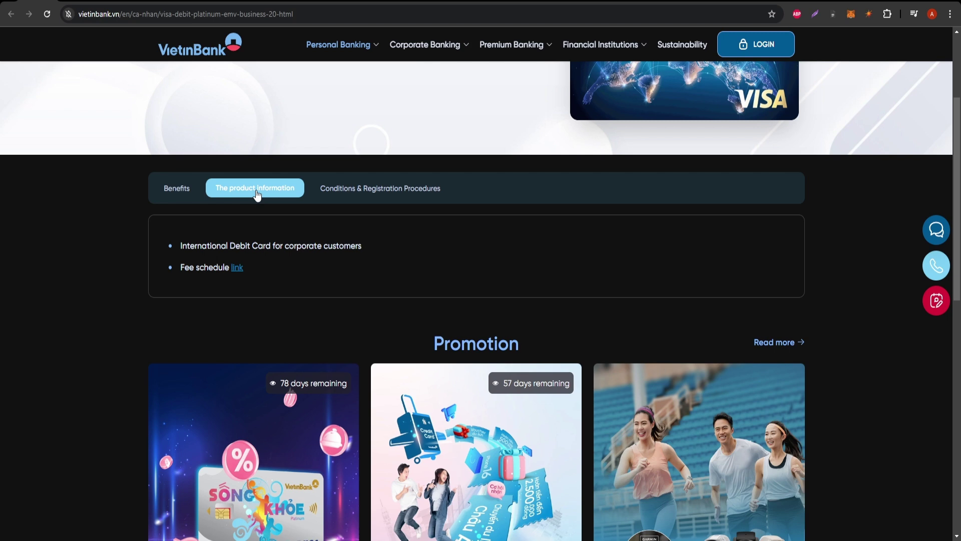
left_click(343, 188)
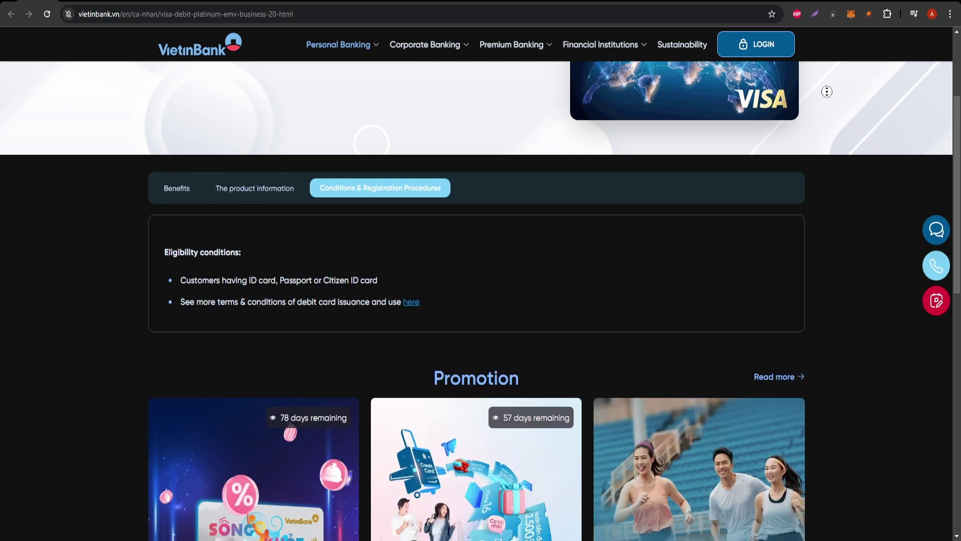
scroll(827, 93, "down", 3)
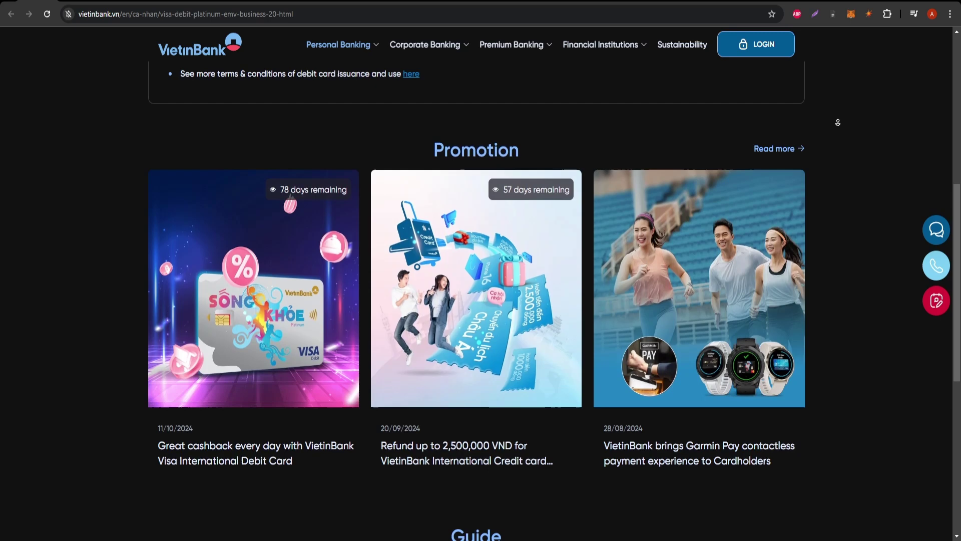
scroll(838, 123, "down", 4)
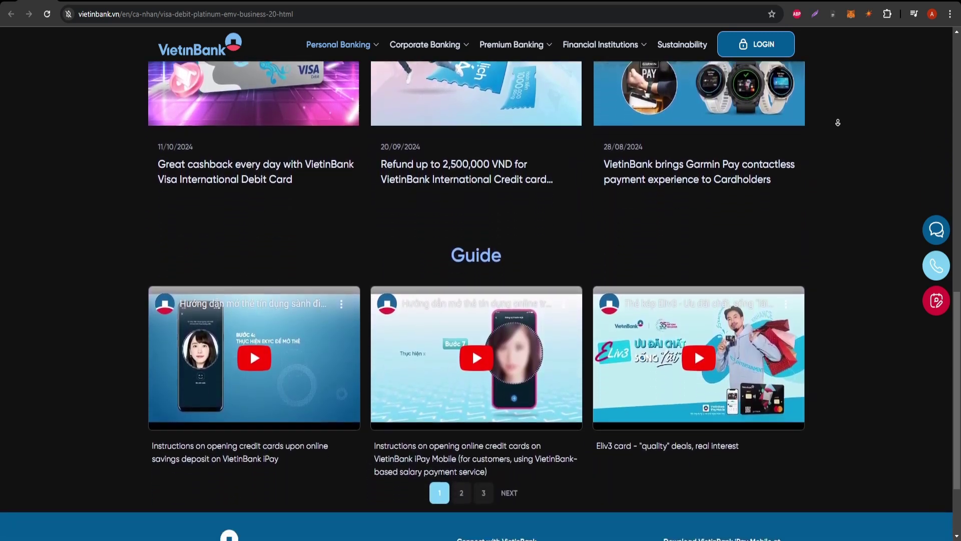
scroll(838, 122, "down", 3)
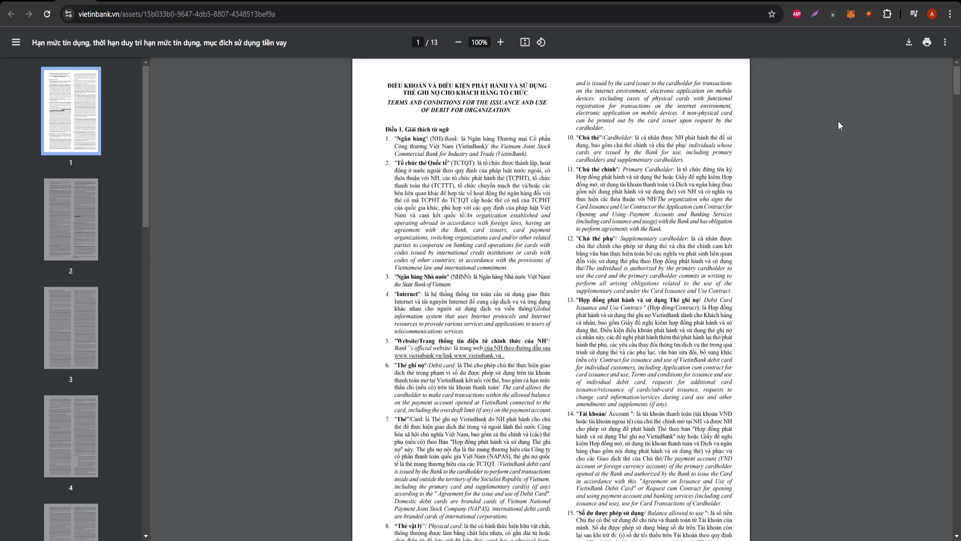
Autoscroll through the terms-and-conditions PDF to page 12 of 13
middle_click(838, 121)
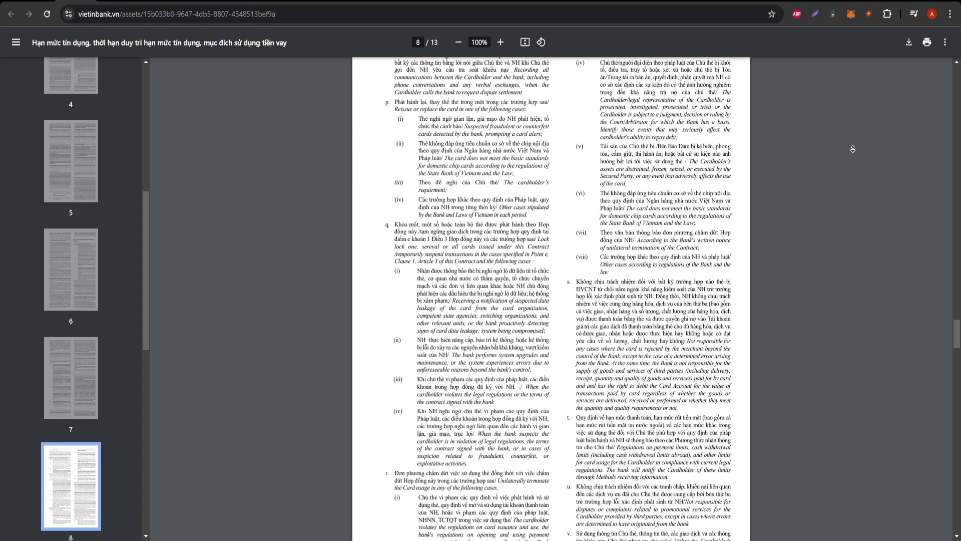
scroll(856, 169, "down", 5)
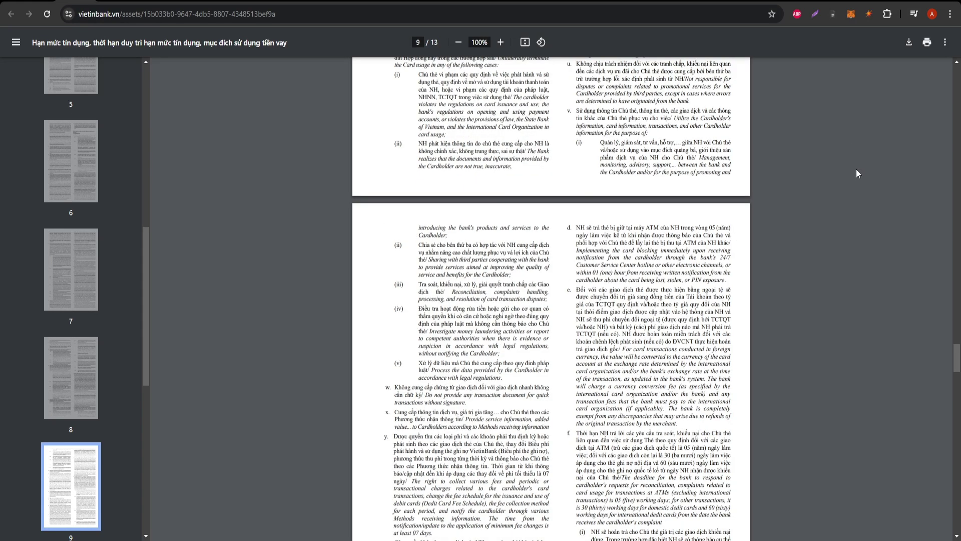
middle_click(857, 168)
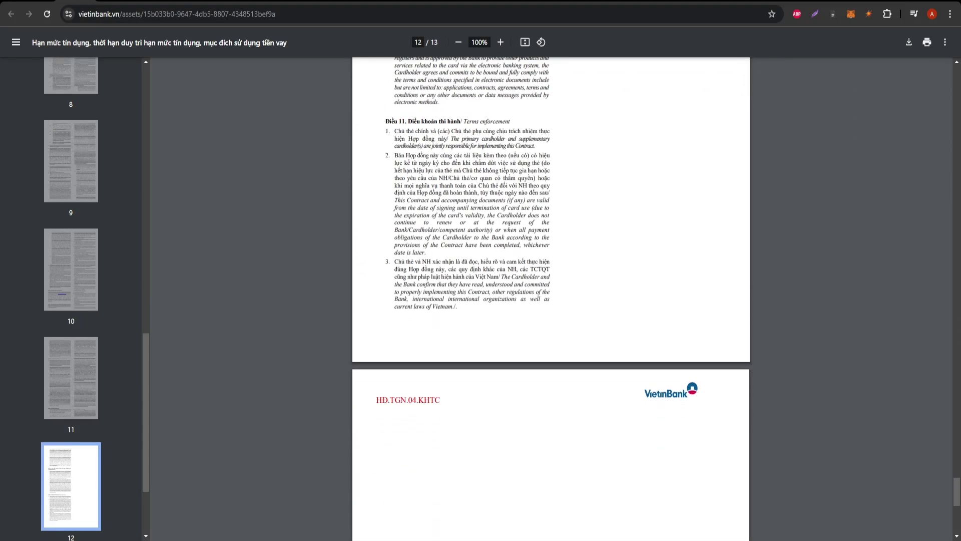
key("ctrl+Tab")
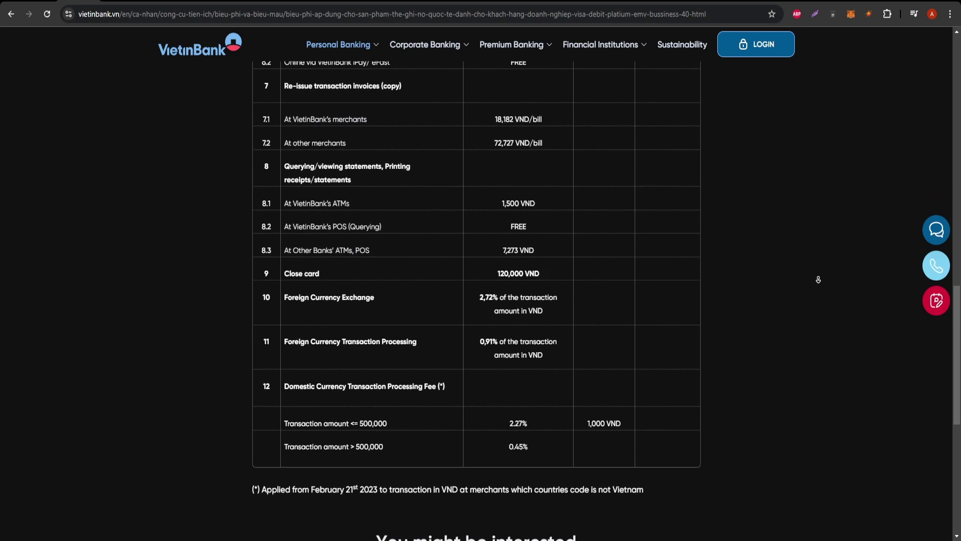
scroll(818, 280, "down", 2)
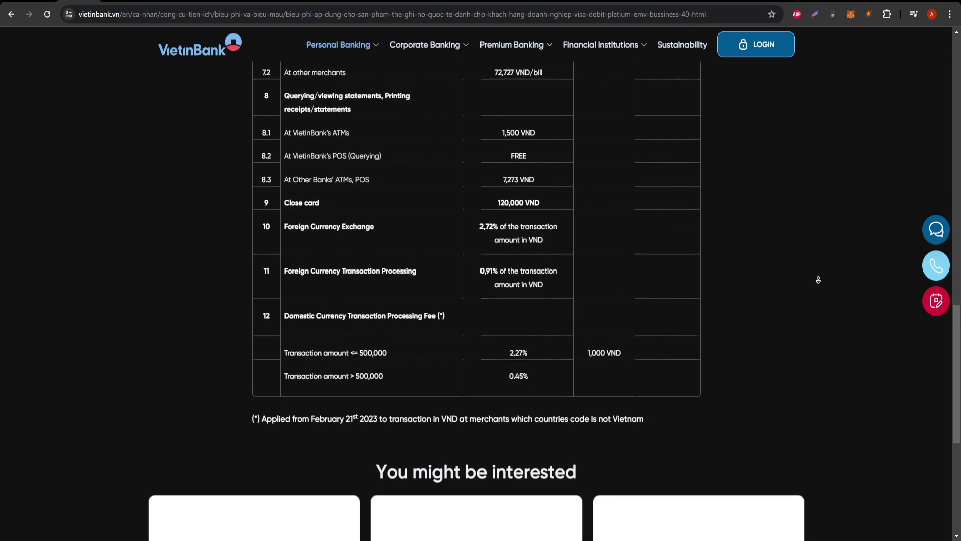
scroll(819, 279, "down", 2)
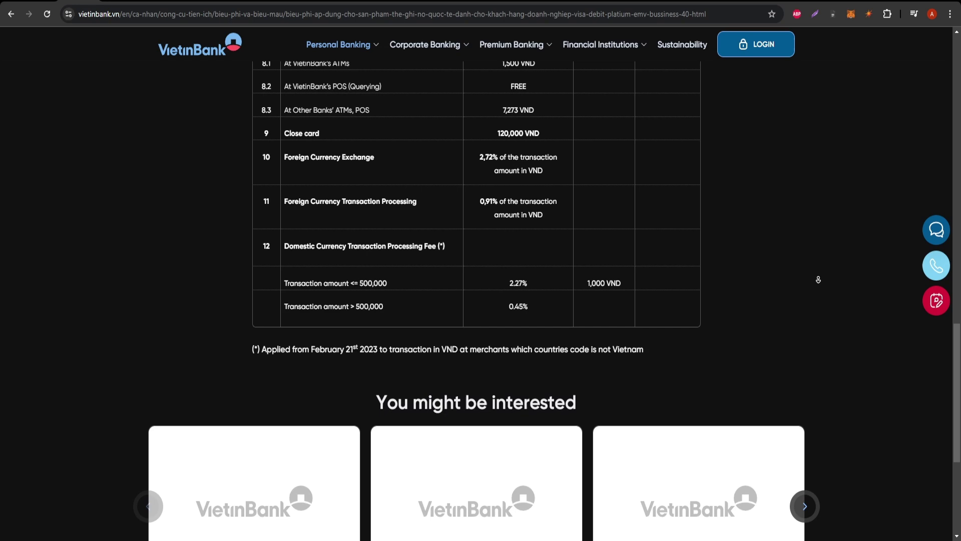
scroll(818, 280, "down", 2)
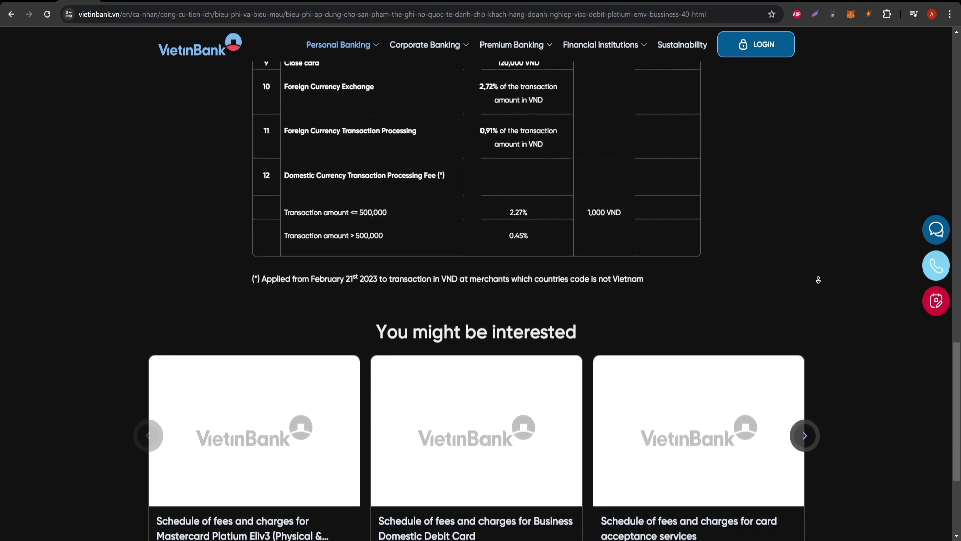
scroll(818, 280, "down", 2)
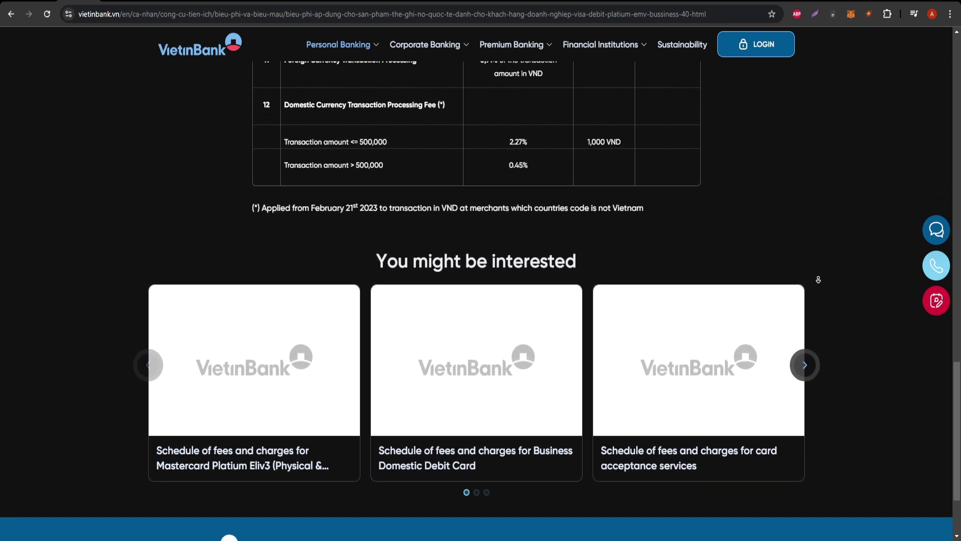
scroll(817, 280, "down", 1)
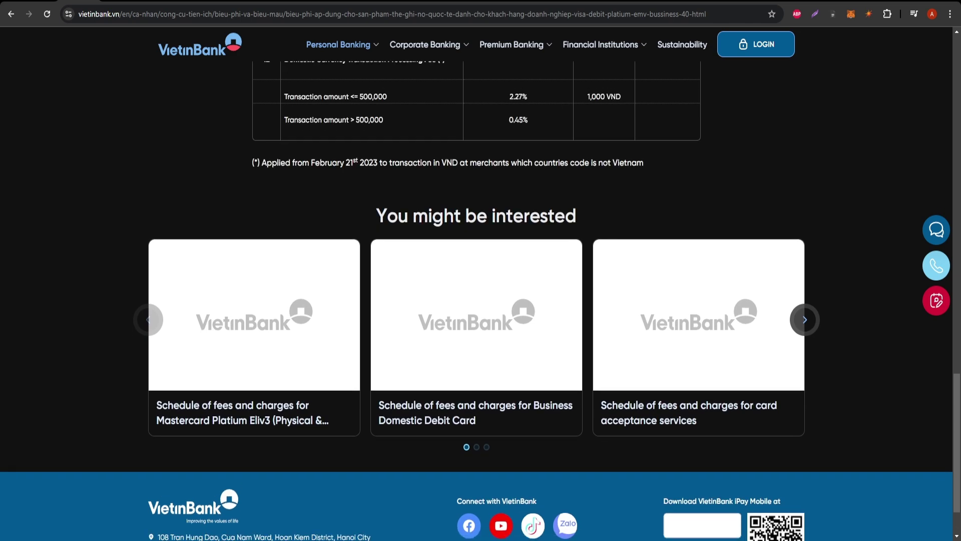